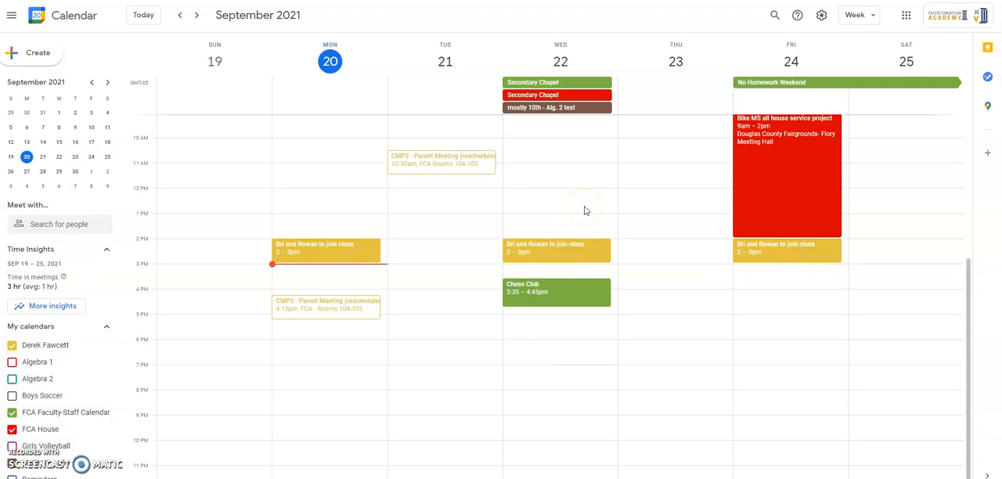
# Step: Create a calendar event on Wednesday, September 22 from 8:00am to 9:00am and open its full editing options
pyautogui.moveTo(969, 282); pyautogui.dragTo(967, 238)
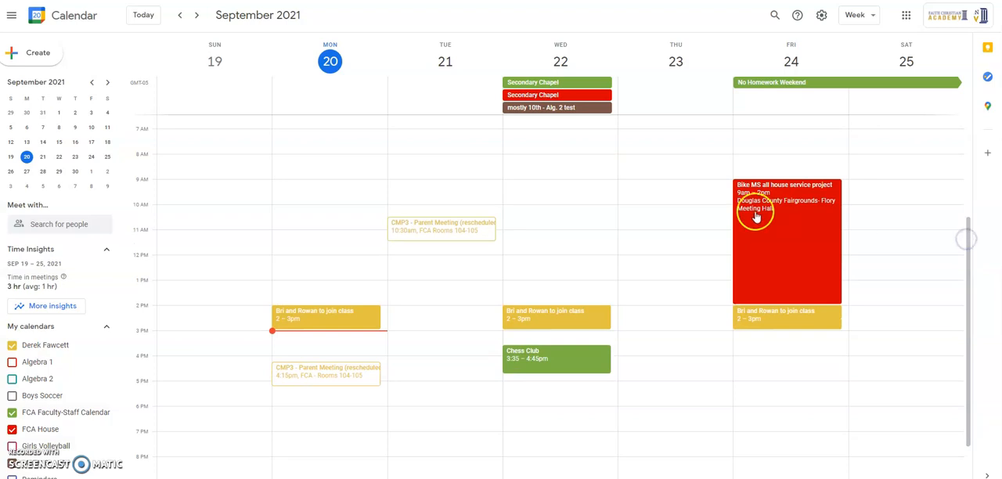
pyautogui.click(565, 155)
pyautogui.moveTo(564, 155); pyautogui.dragTo(564, 175)
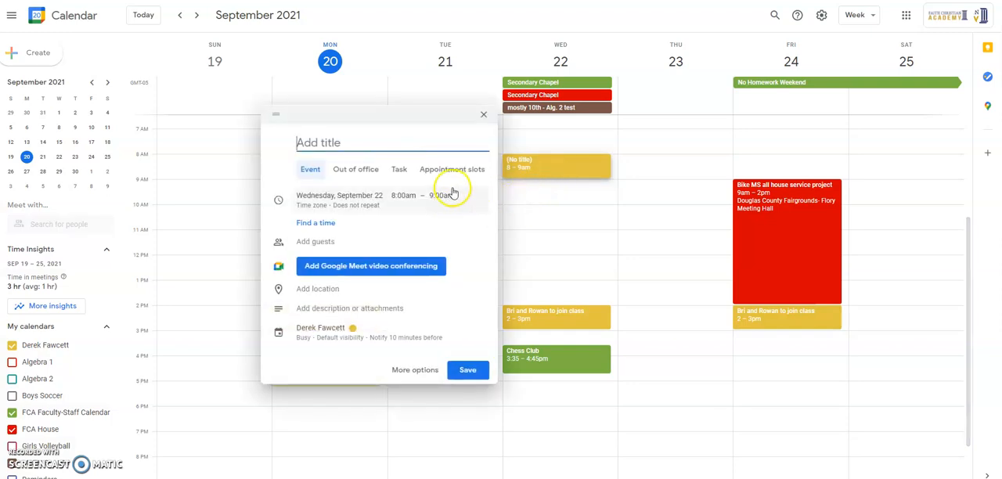
pyautogui.click(418, 368)
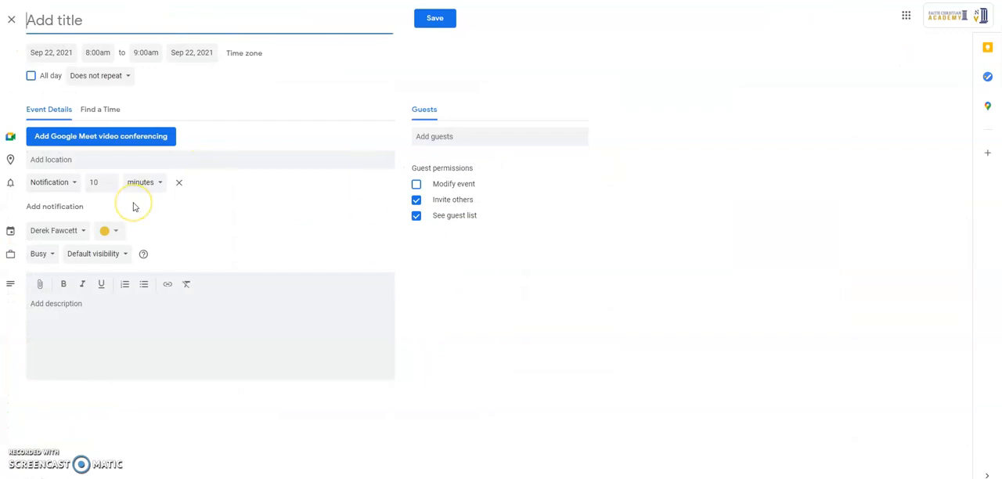
# Step: Assign the event to the teacher's own calendar and add Google Meet video conferencing
pyautogui.click(74, 231)
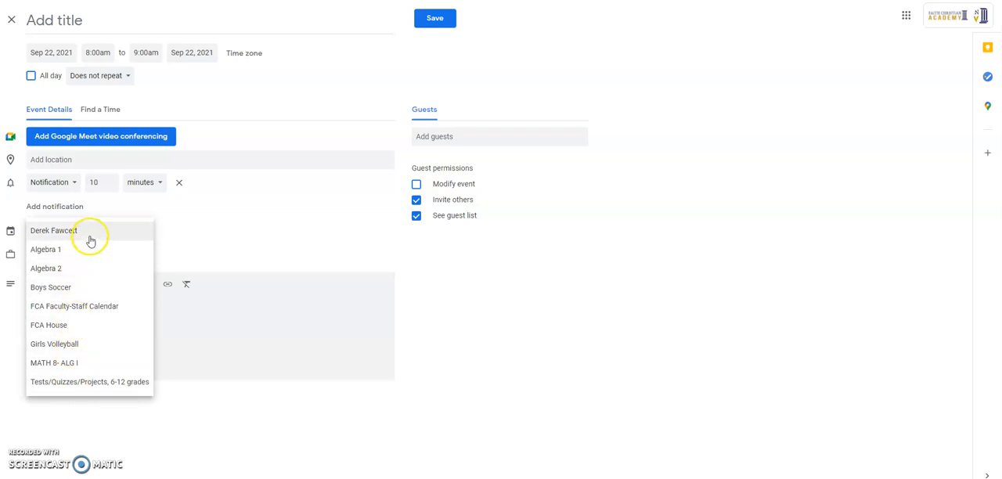
pyautogui.click(91, 236)
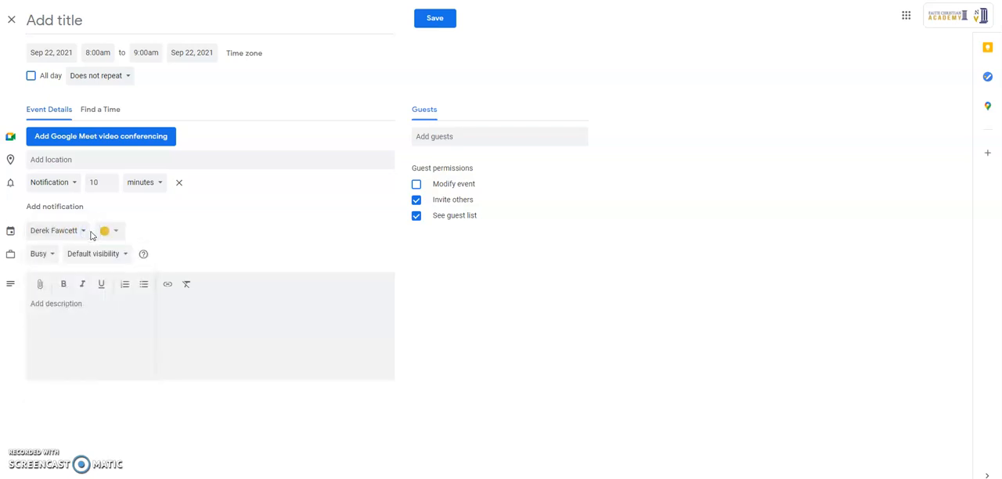
pyautogui.click(154, 142)
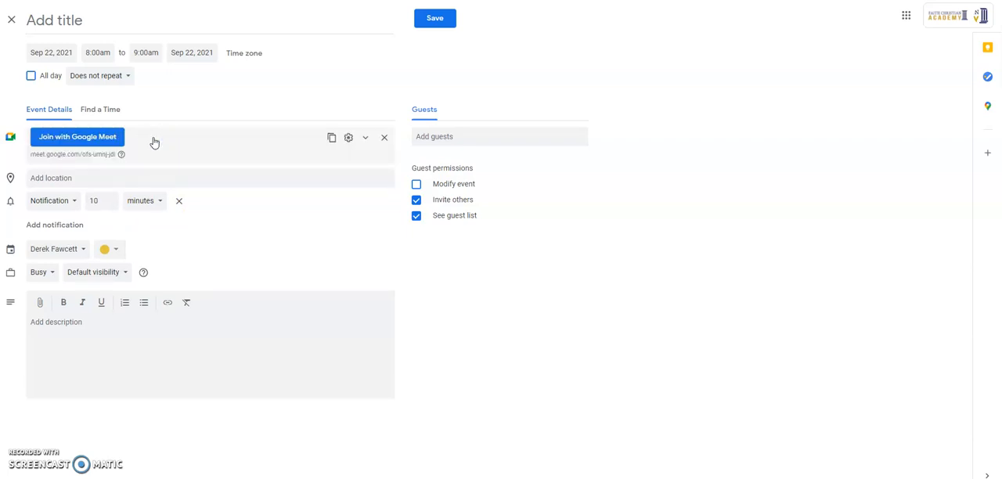
# Step: Set a custom recurrence for the event, repeating every week on Monday, Wednesday and Friday
pyautogui.click(122, 81)
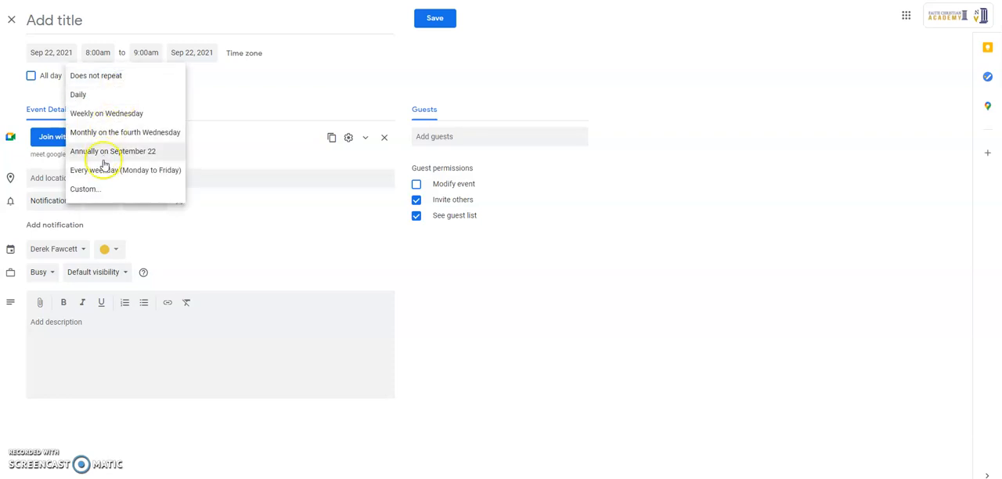
pyautogui.click(102, 195)
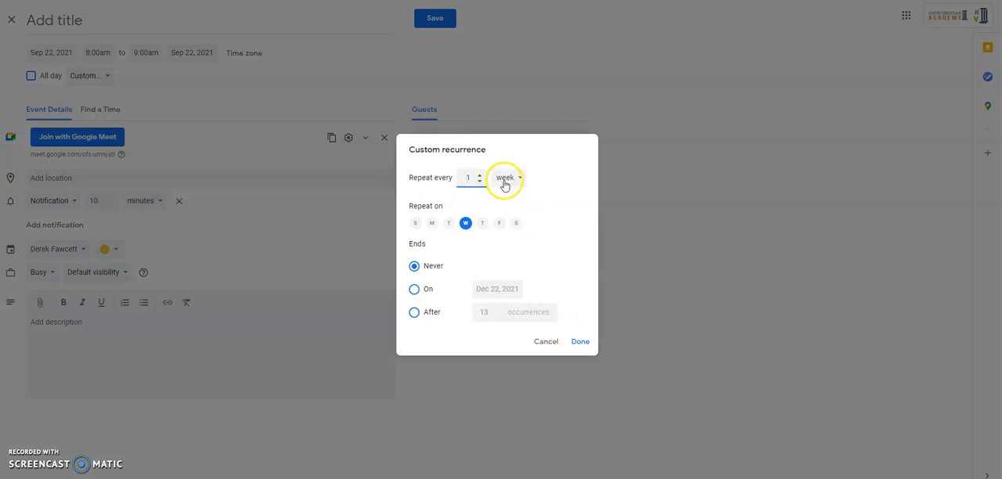
pyautogui.click(499, 223)
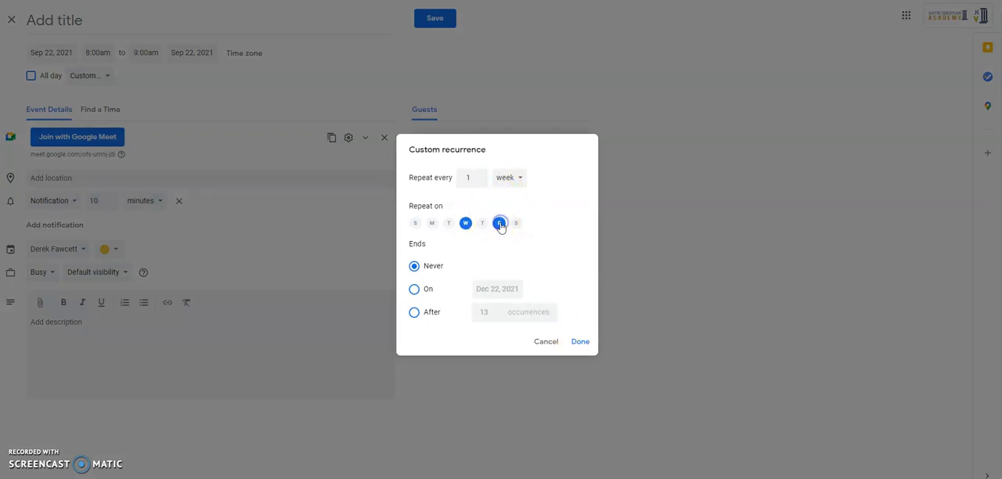
pyautogui.click(431, 223)
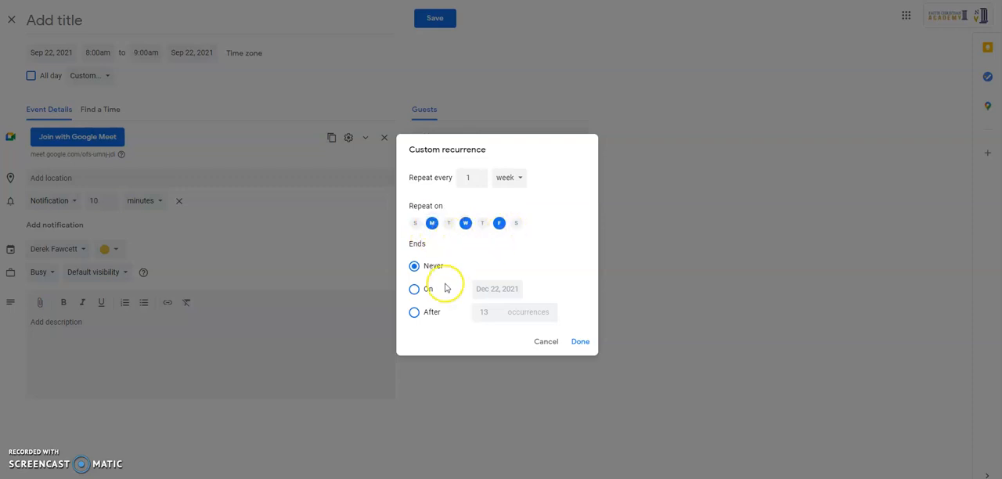
# Step: Set the custom recurrence to end on October 22, 2021
pyautogui.click(415, 289)
pyautogui.click(503, 282)
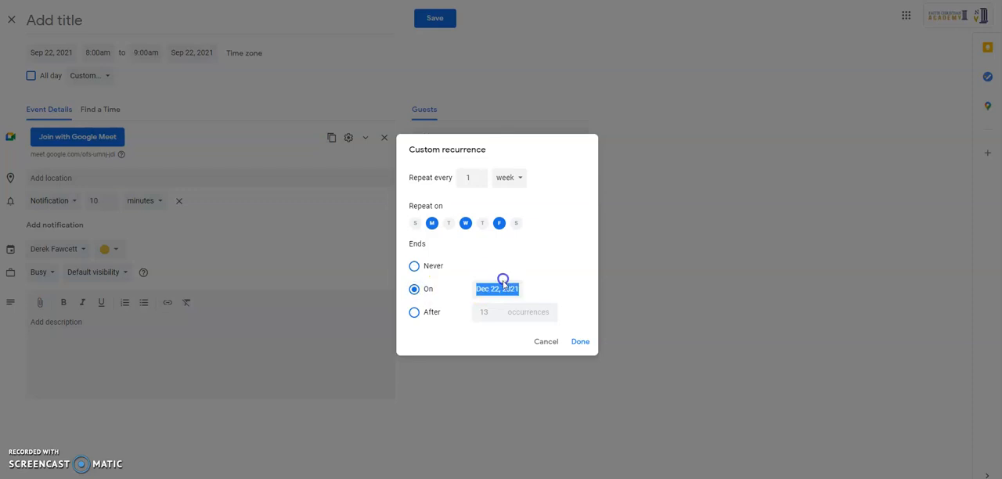
pyautogui.click(589, 314)
pyautogui.click(589, 314)
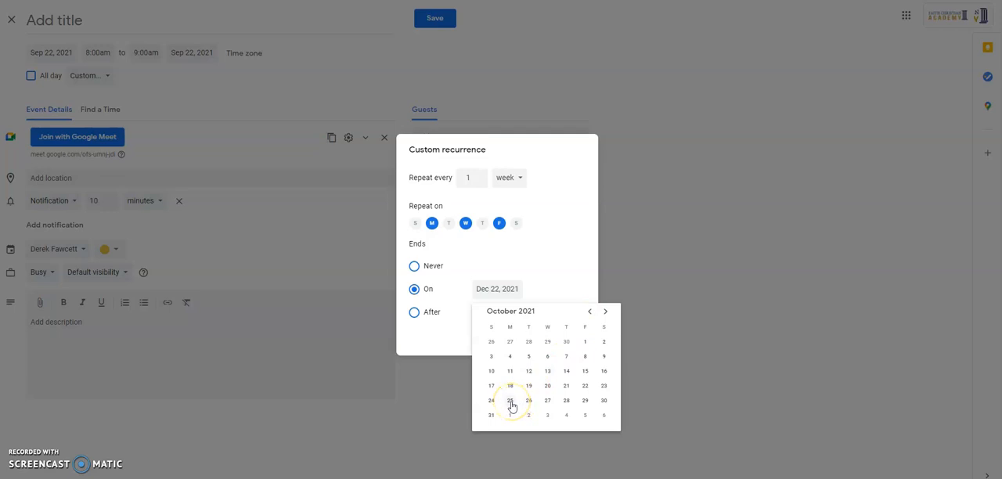
pyautogui.click(586, 385)
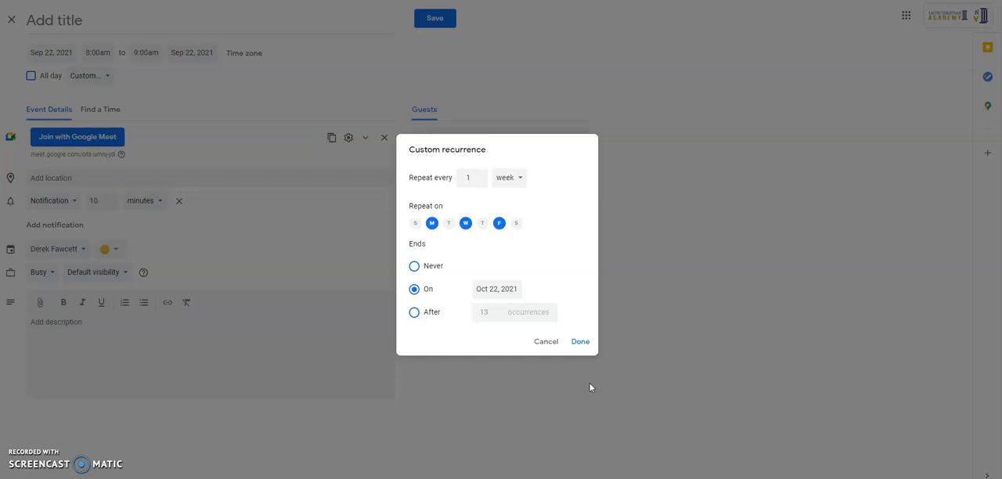
# Step: Set the recurrence to end after 4 occurrences and apply the custom recurrence to the event
pyautogui.click(415, 311)
pyautogui.doubleClick(488, 312)
pyautogui.write('4')
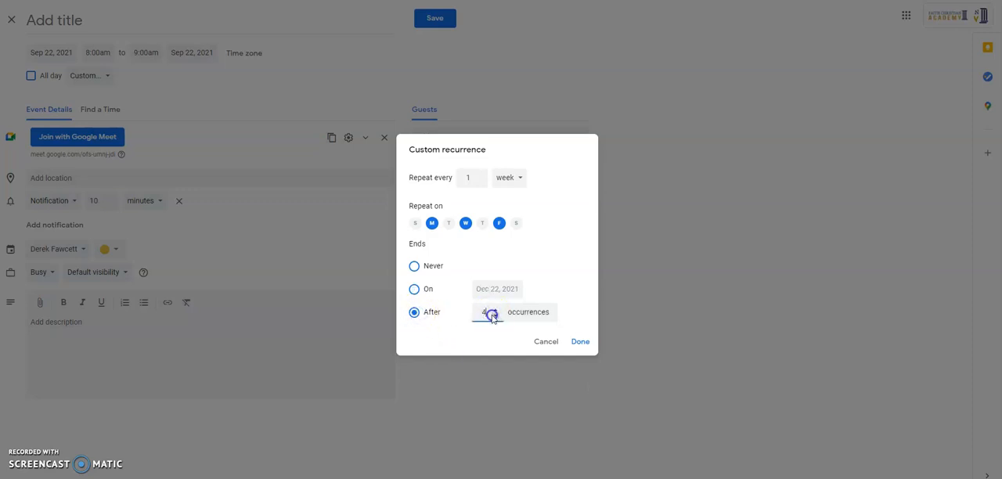
pyautogui.click(580, 342)
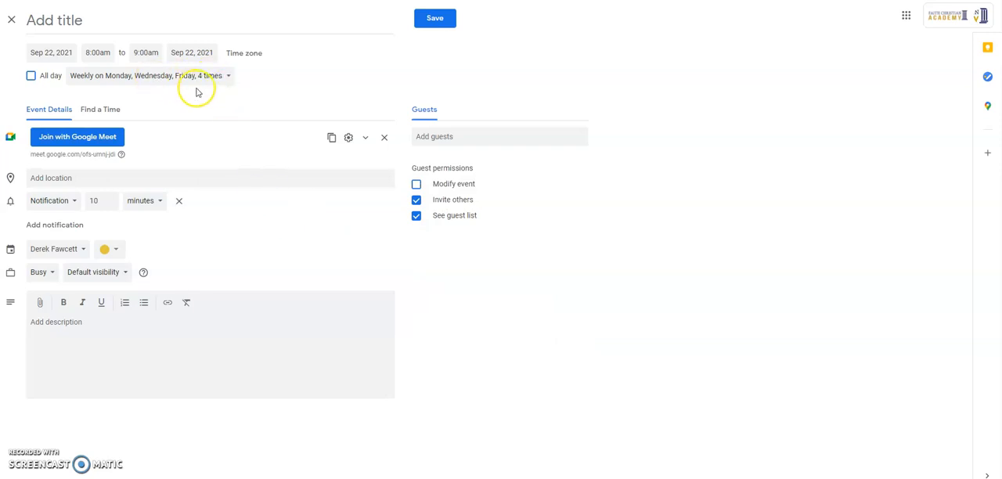
# Step: Search for the first student by name and add them to the event as a guest
pyautogui.click(109, 205)
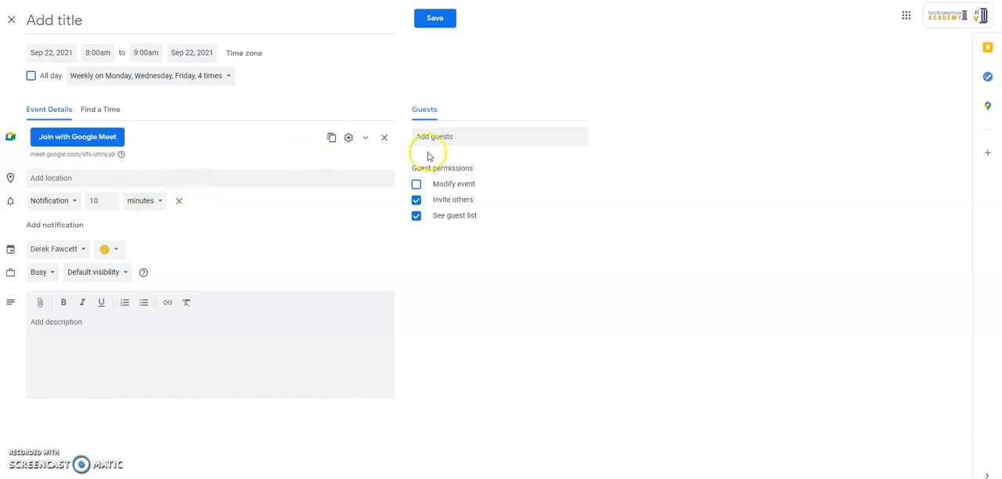
pyautogui.click(452, 136)
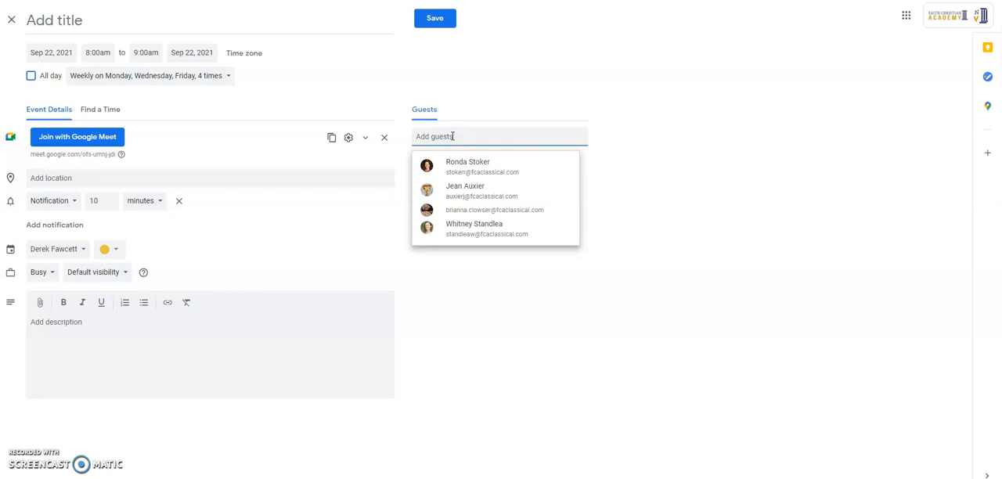
pyautogui.write('maya')
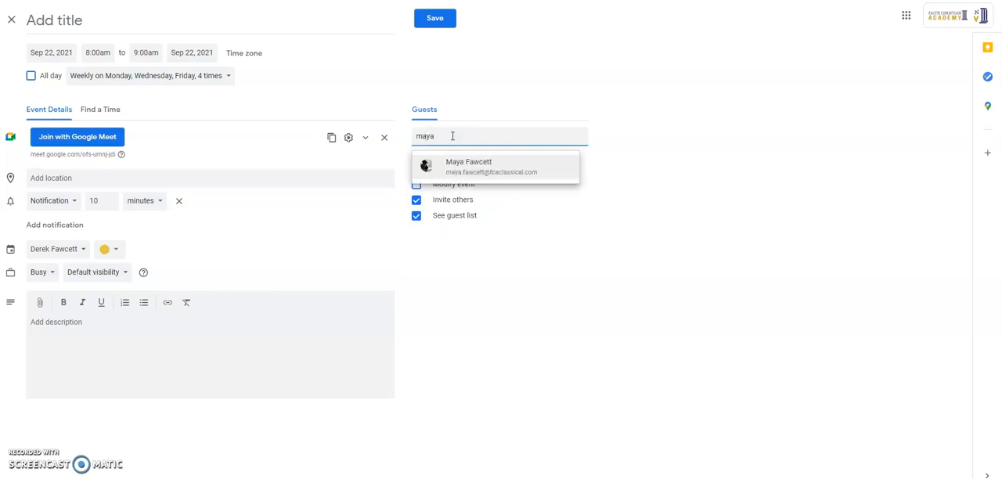
pyautogui.click(463, 167)
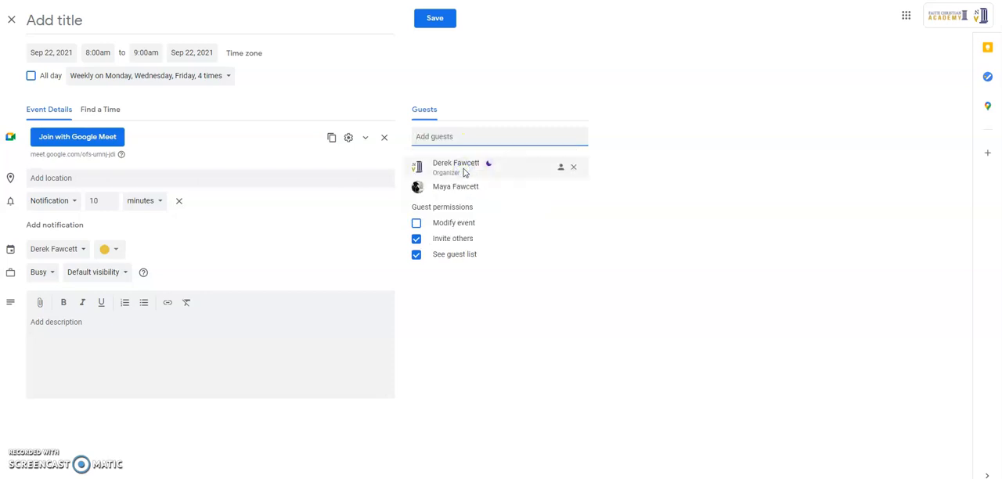
# Step: Search for two more students by name and add both to the event's guest list
pyautogui.click(491, 138)
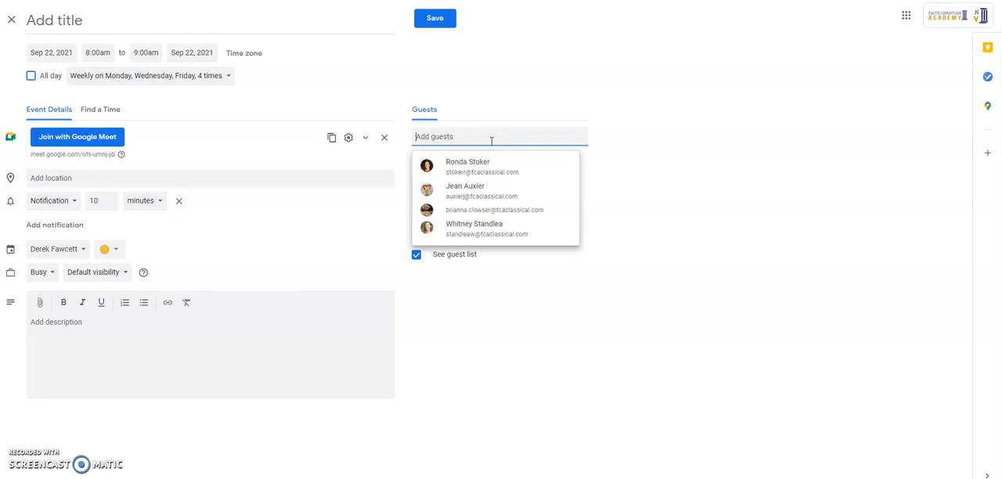
pyautogui.write('call')
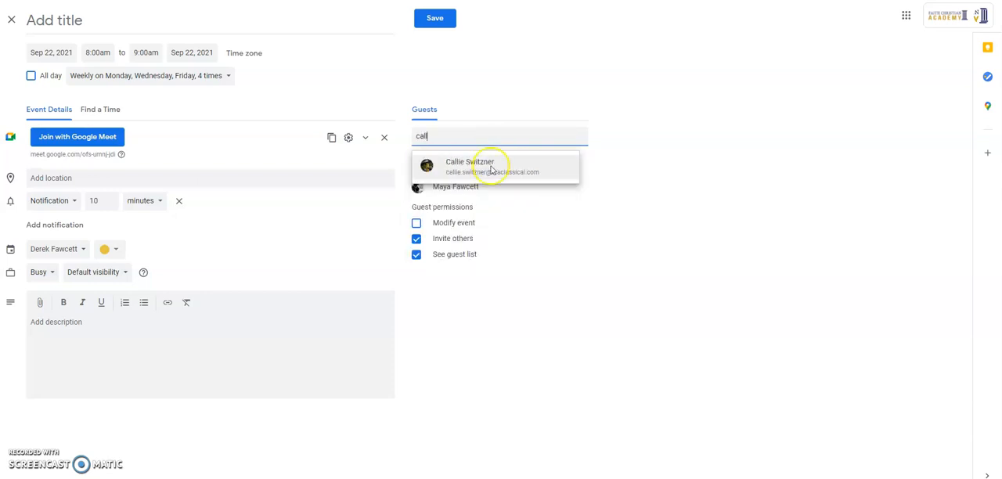
pyautogui.click(491, 170)
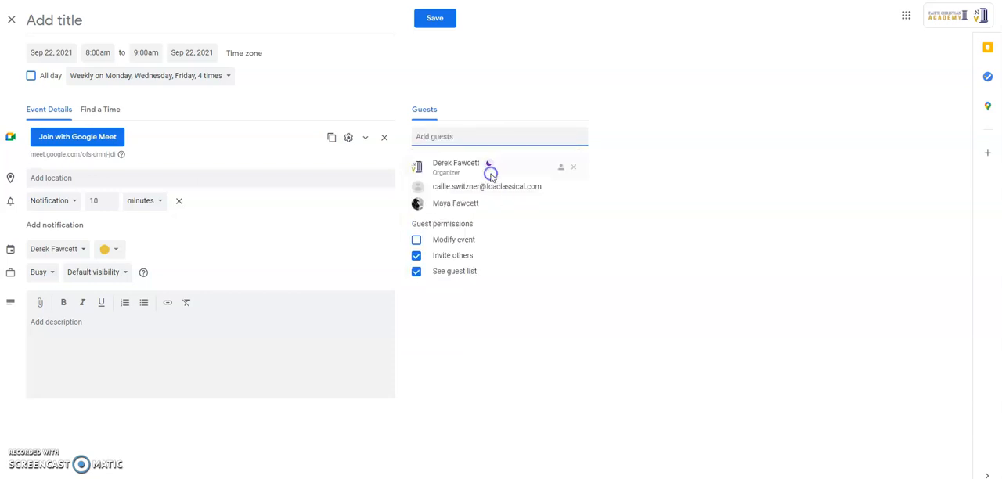
pyautogui.click(481, 134)
pyautogui.write('ev')
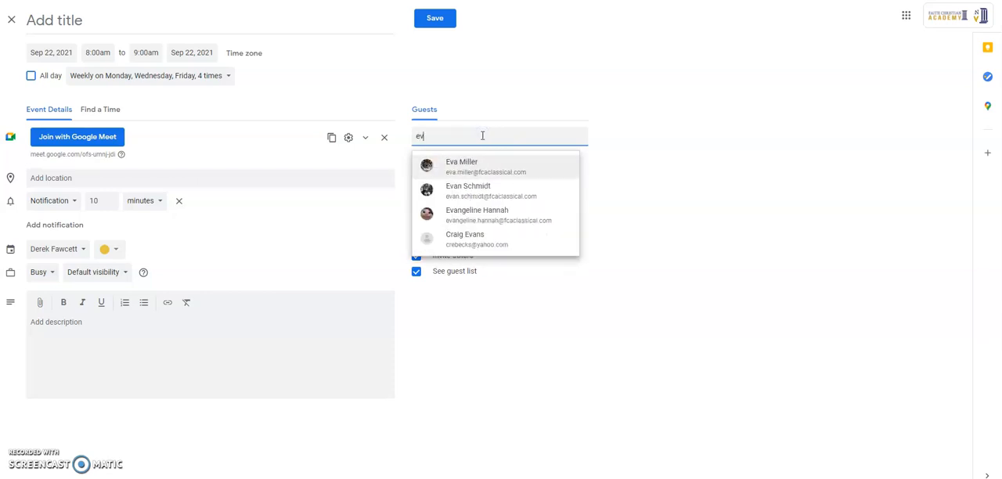
pyautogui.click(479, 213)
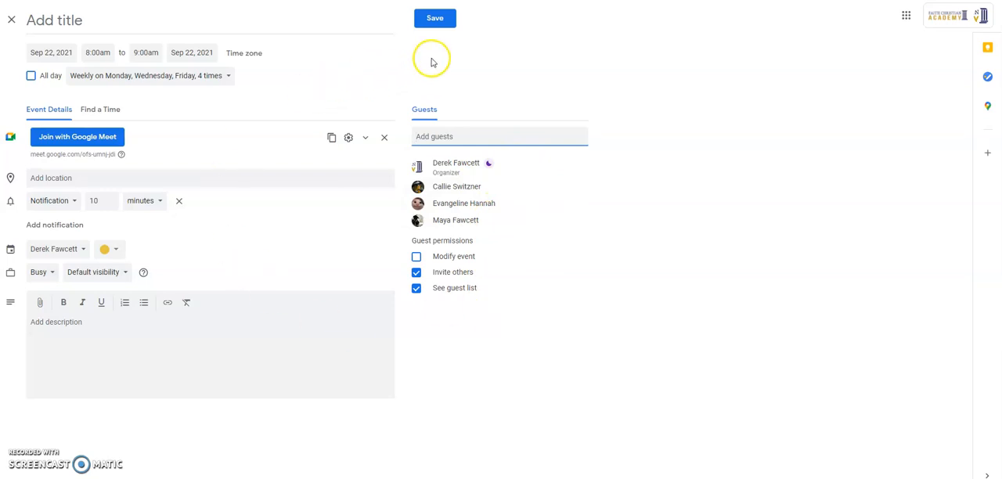
pyautogui.click(442, 24)
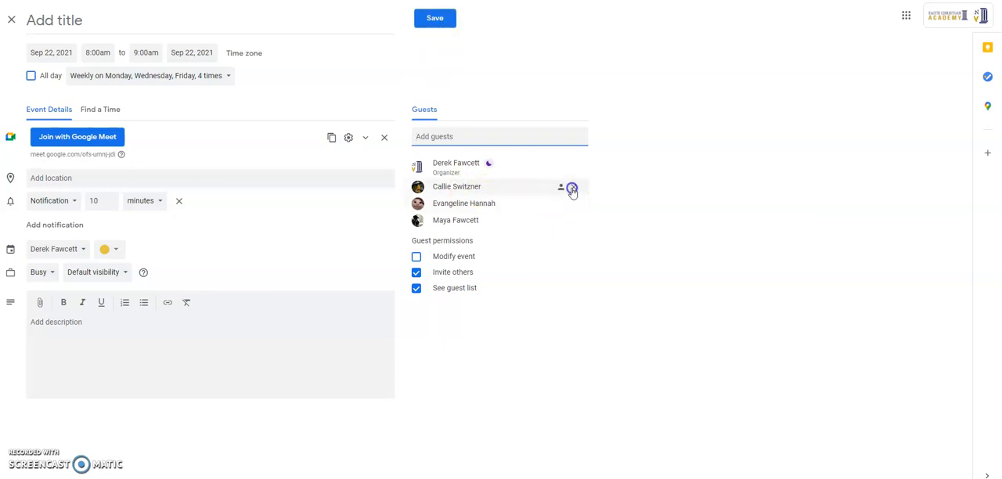
# Step: Remove the two additional students from the guest list, keeping the organizer and the first student
pyautogui.click(574, 188)
pyautogui.click(573, 189)
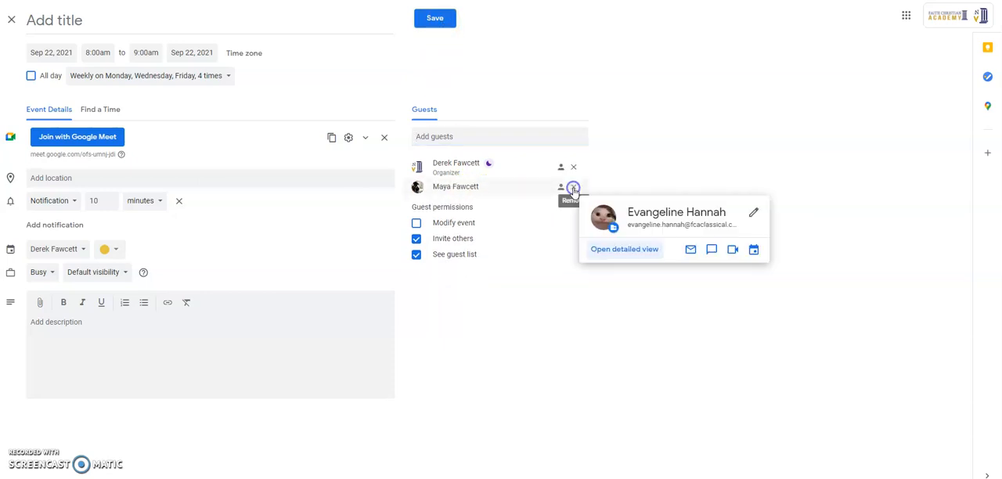
pyautogui.click(468, 86)
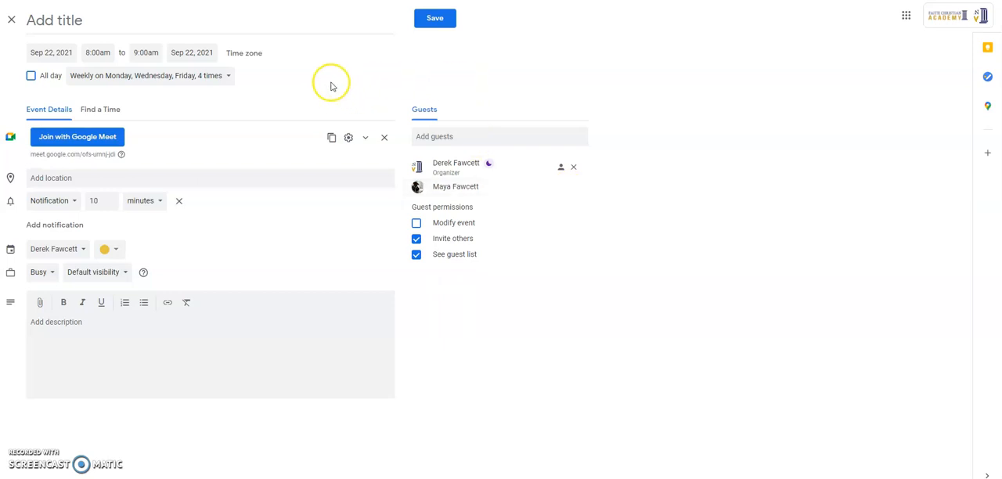
# Step: Title the event with the three students' first names followed by "to Join Math Class", and save it, sending the invitation emails
pyautogui.click(108, 372)
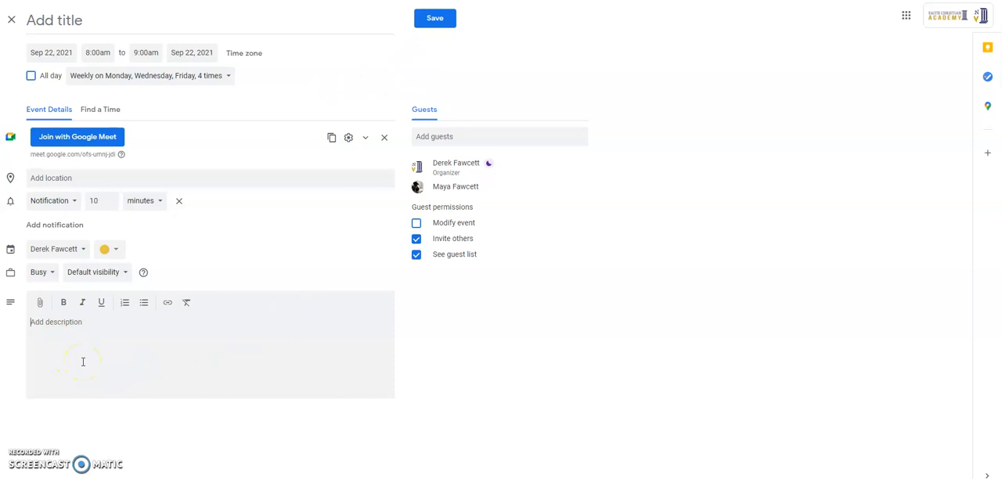
pyautogui.click(75, 22)
pyautogui.write('Maya, Callie and Evie')
pyautogui.press('BackSpace')
pyautogui.write('e ')
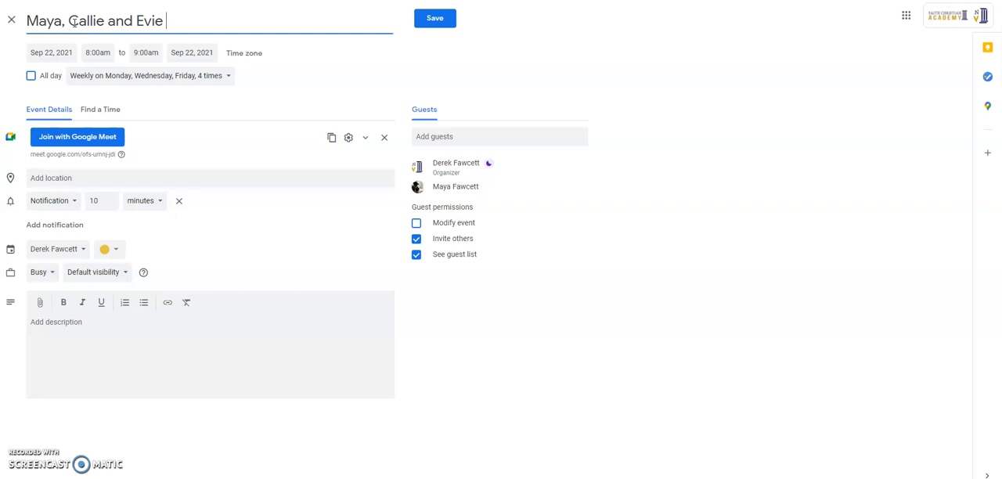
pyautogui.write('to Join Math Class')
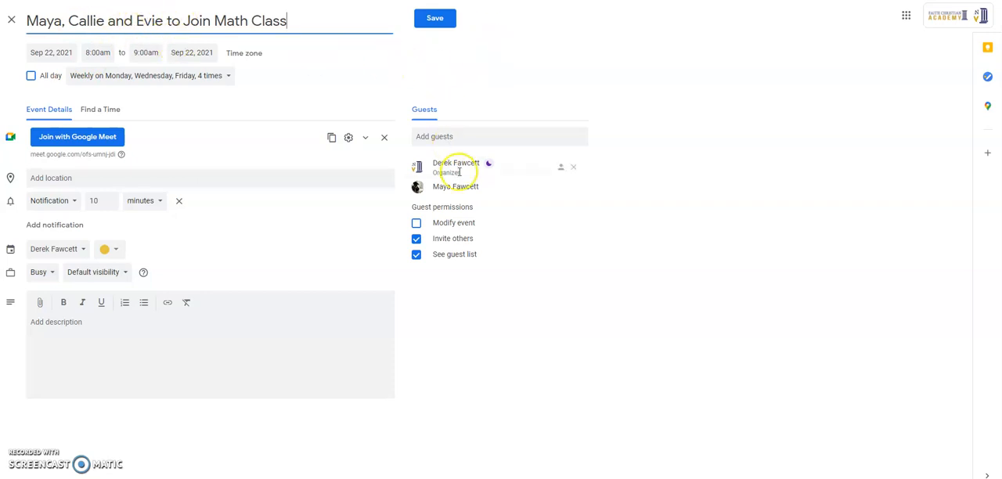
pyautogui.click(452, 23)
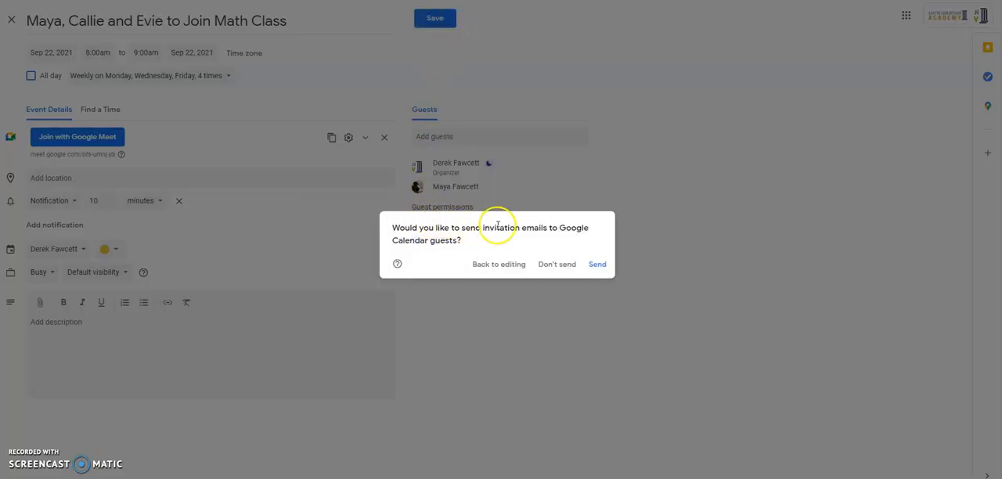
pyautogui.click(598, 265)
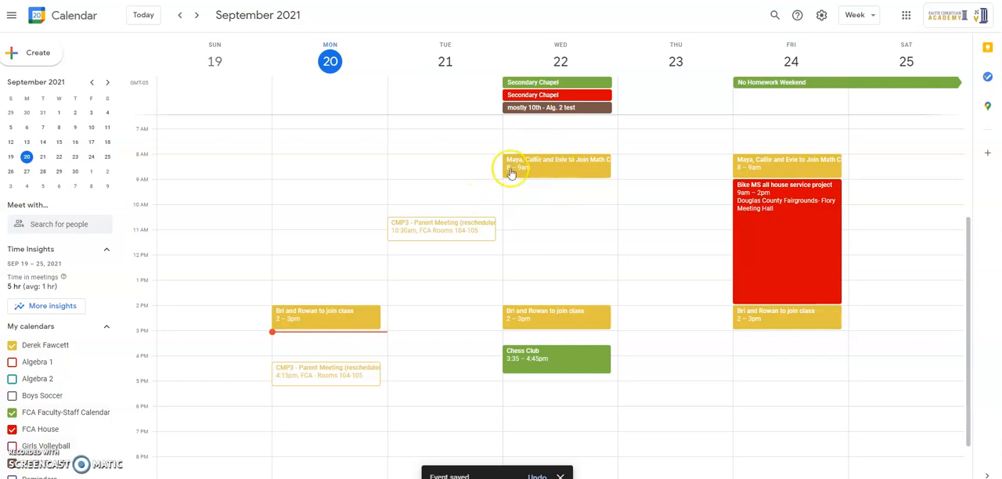
# Step: View the saved Wednesday event's details and its form for emailing guests, leaving the form without sending a message
pyautogui.click(589, 176)
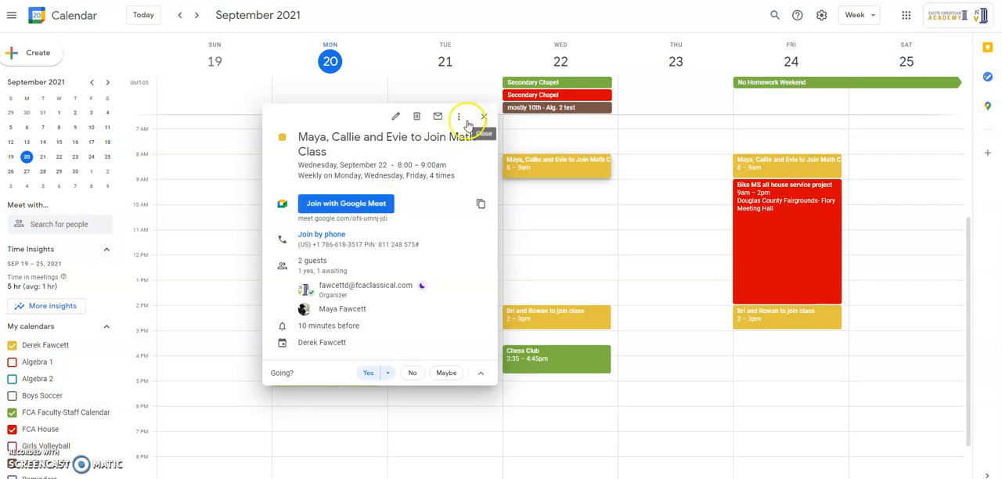
pyautogui.click(438, 118)
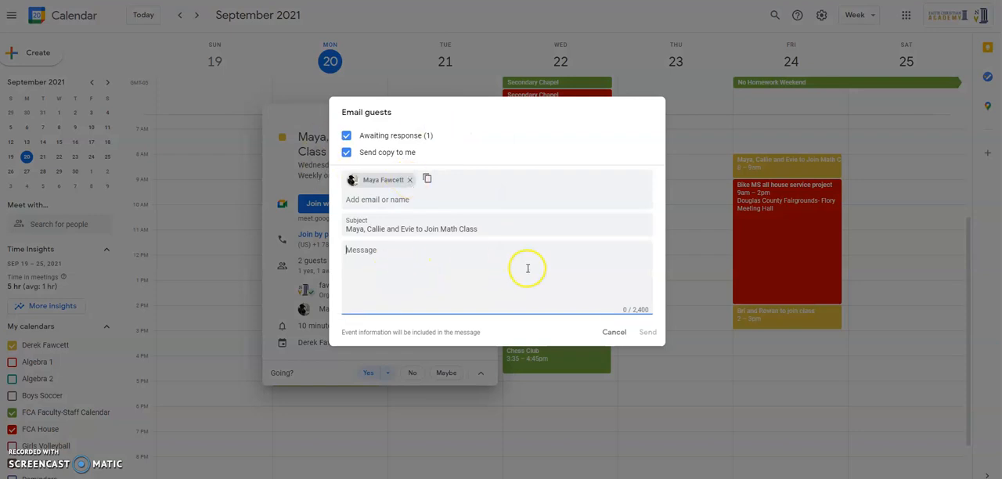
pyautogui.click(610, 332)
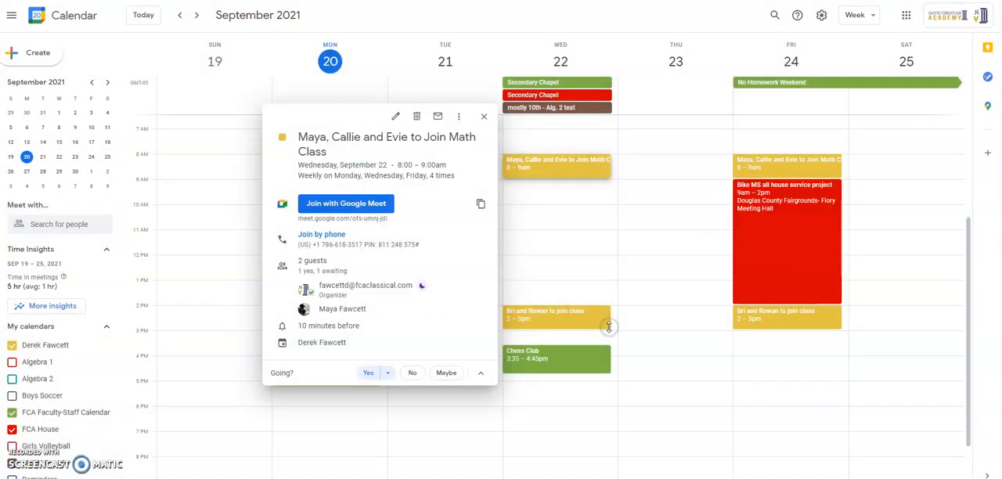
# Step: Check the math class event's occurrences in this week and the next, and view the details of the Wednesday, September 29 session
pyautogui.click(484, 116)
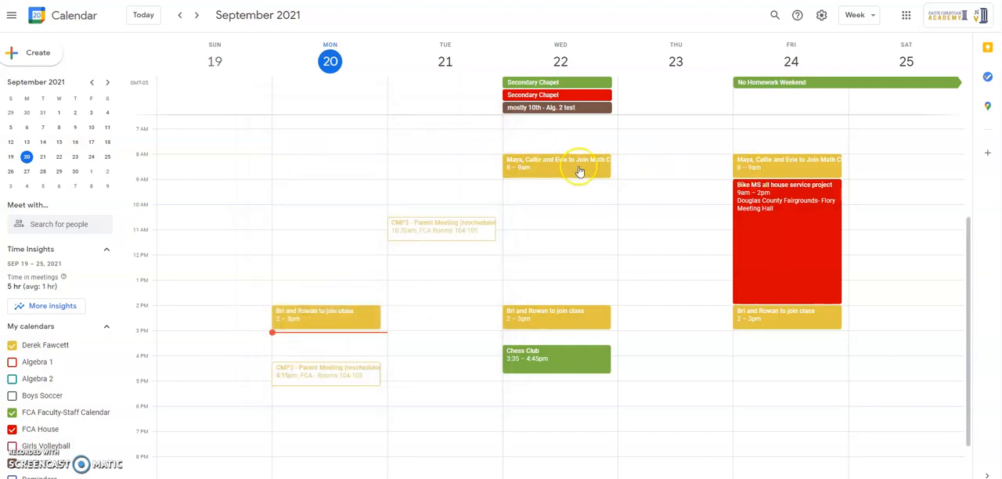
pyautogui.click(196, 16)
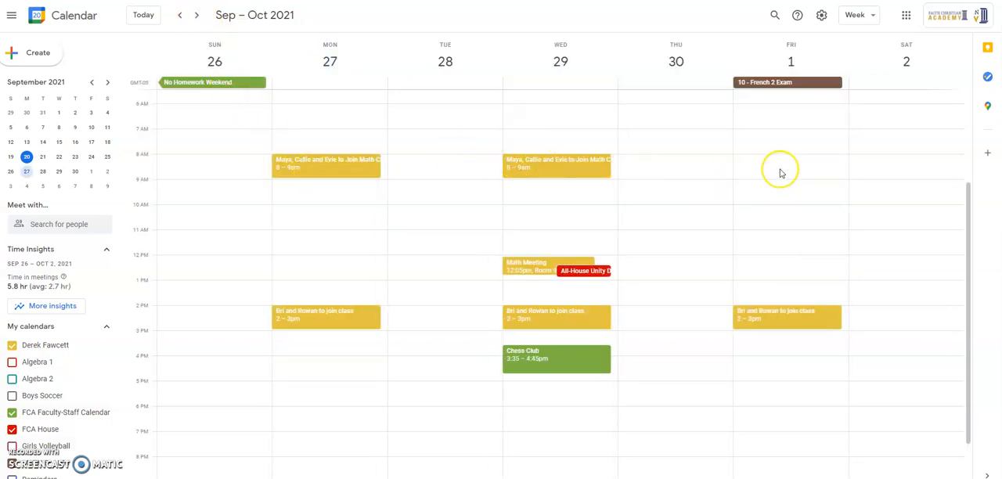
pyautogui.click(179, 15)
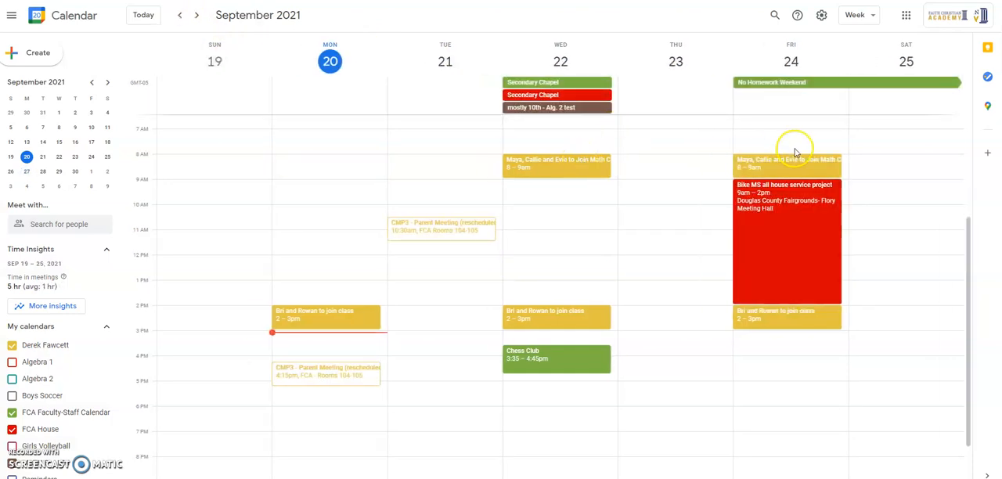
pyautogui.click(196, 16)
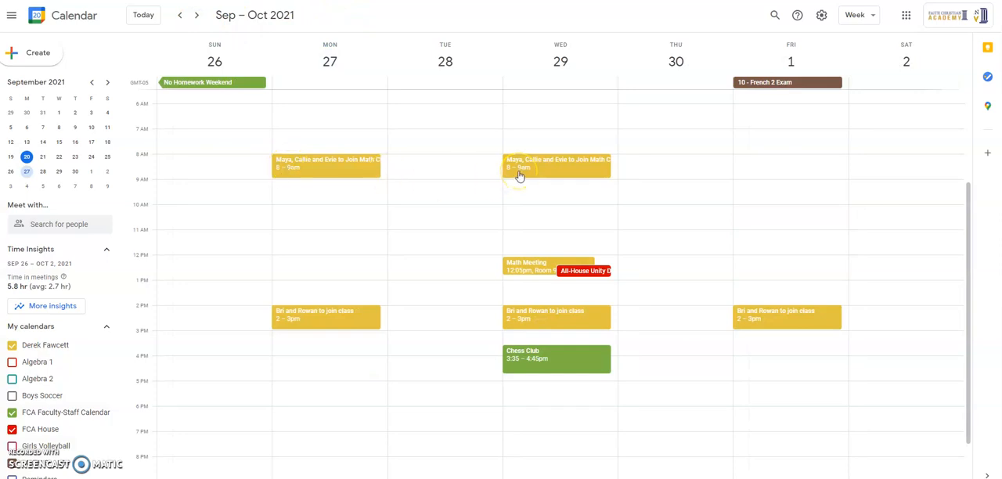
pyautogui.click(571, 166)
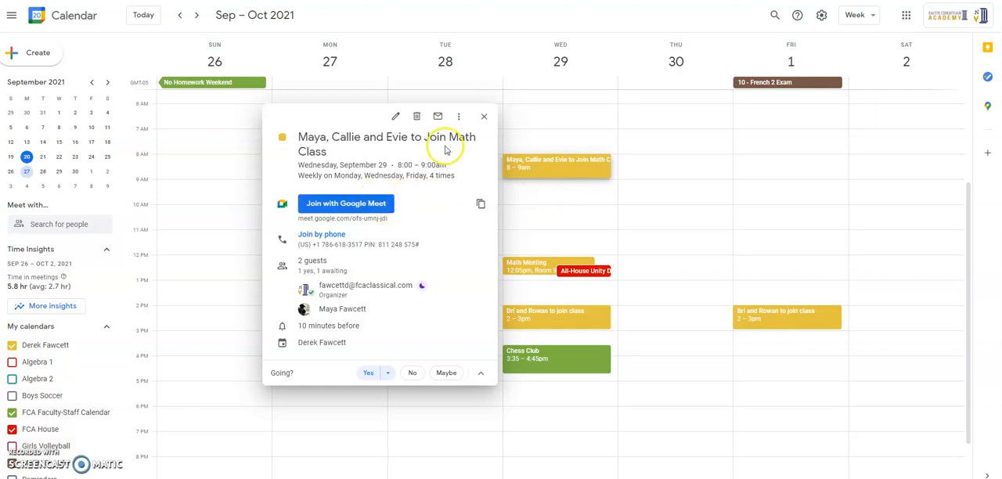
pyautogui.click(484, 115)
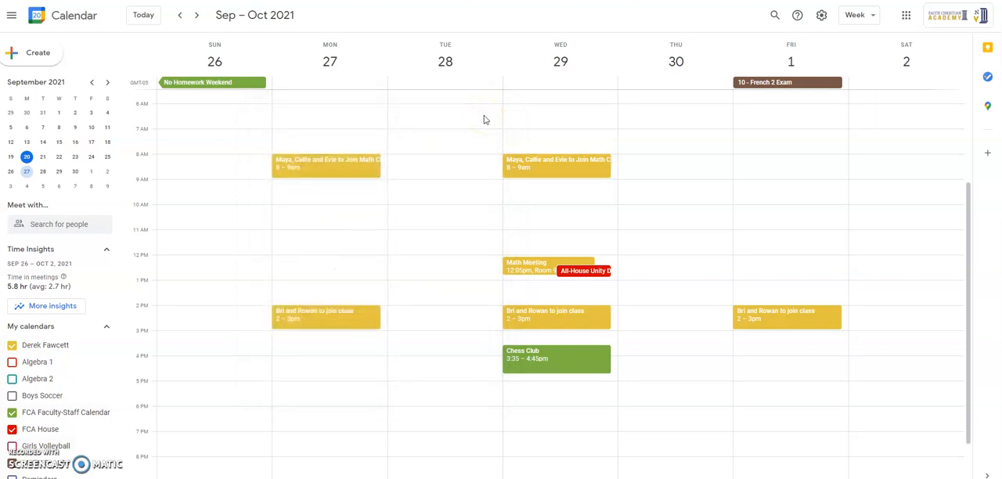
# Step: Delete the Wednesday, September 22 math class event with the option "This and following events", without sending cancellation emails to the guests
pyautogui.click(179, 15)
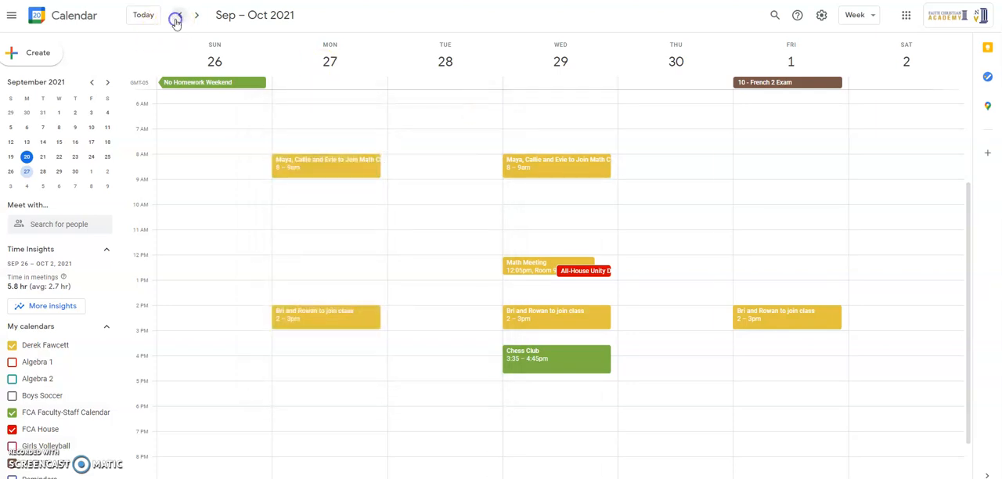
pyautogui.click(577, 167)
pyautogui.click(416, 116)
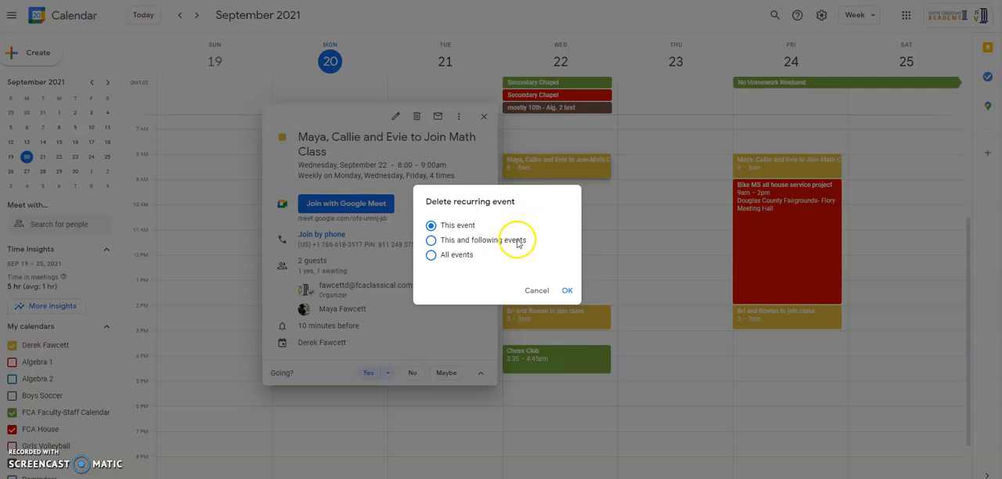
pyautogui.click(469, 240)
pyautogui.click(567, 291)
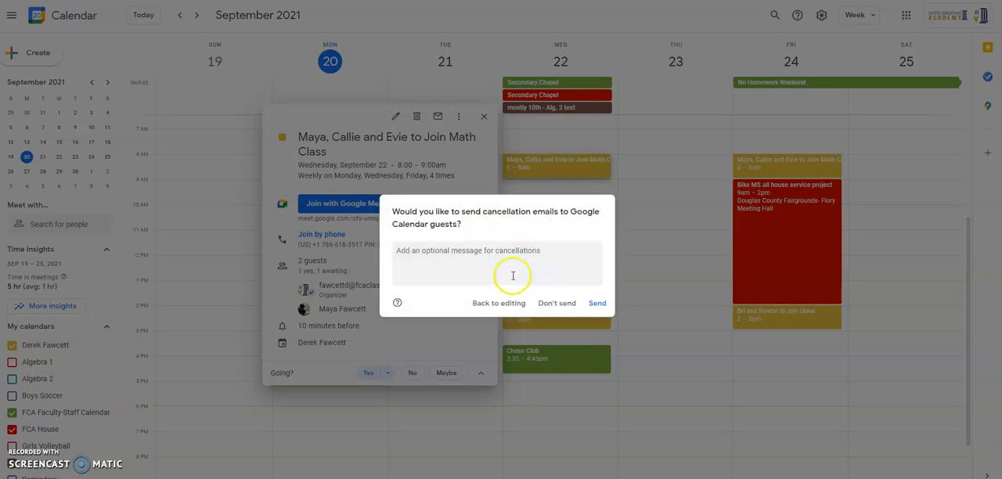
pyautogui.click(557, 303)
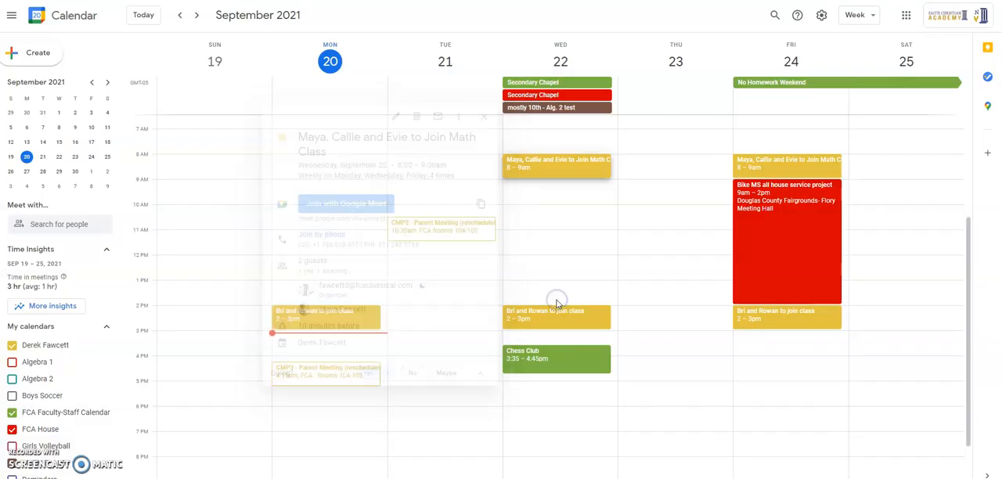